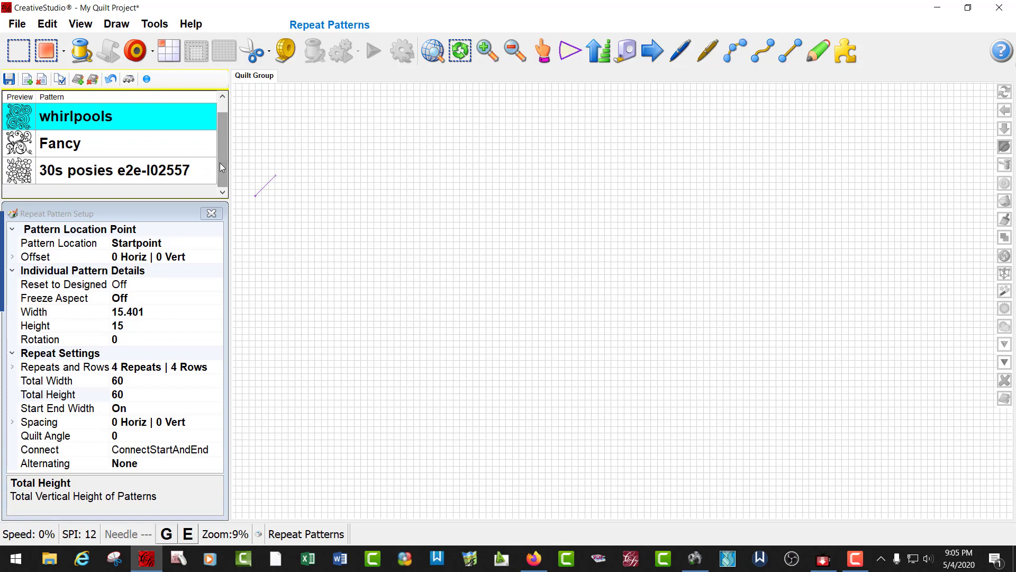
Step: Start a repeat pattern layout with the whirlpools pattern and set its total width to 85
left_click_drag(221, 165, 225, 148)
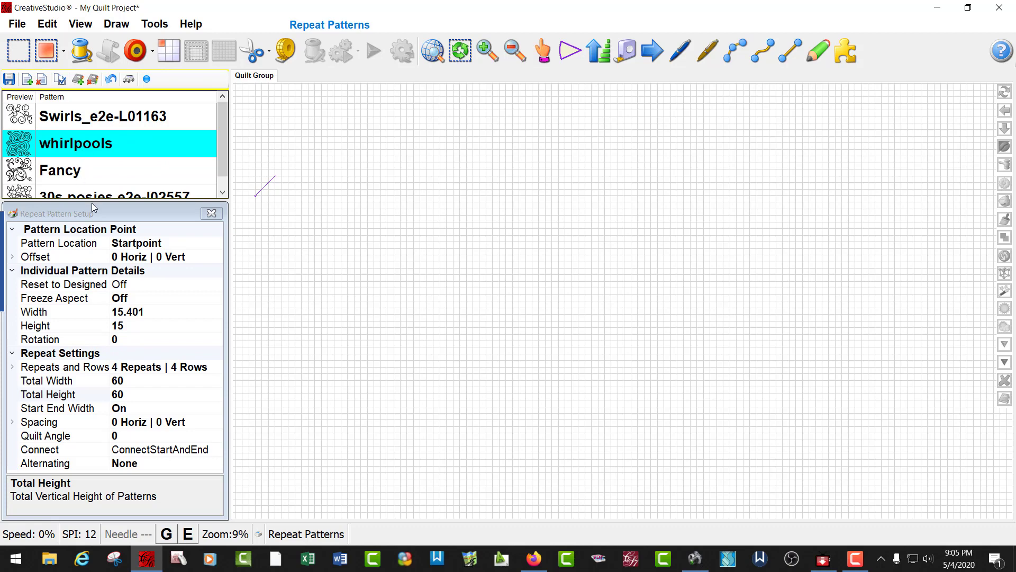
mouse_move(224, 161)
left_mouse_down()
mouse_move(224, 179)
mouse_move(224, 150)
left_mouse_up()
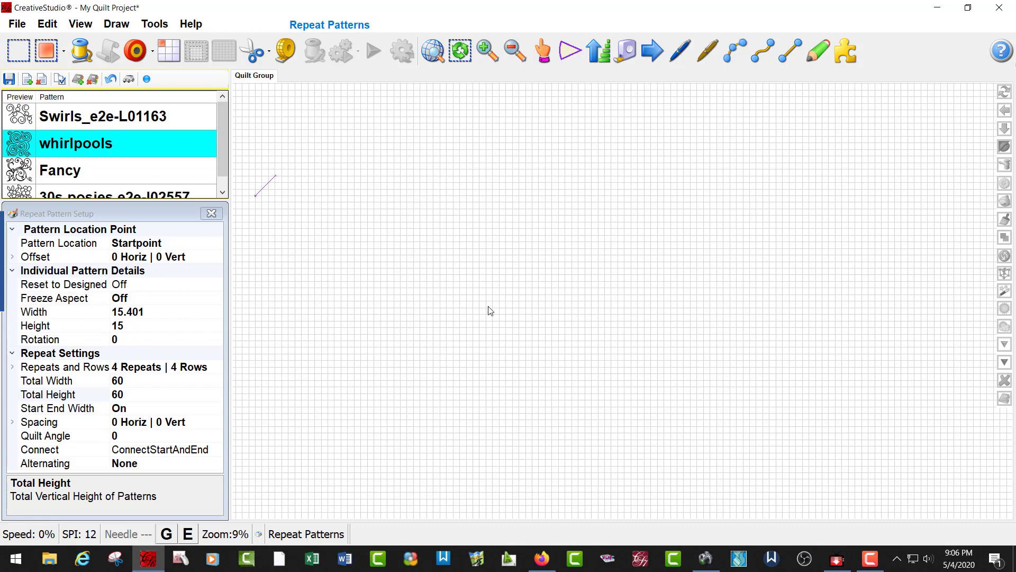
left_click(169, 53)
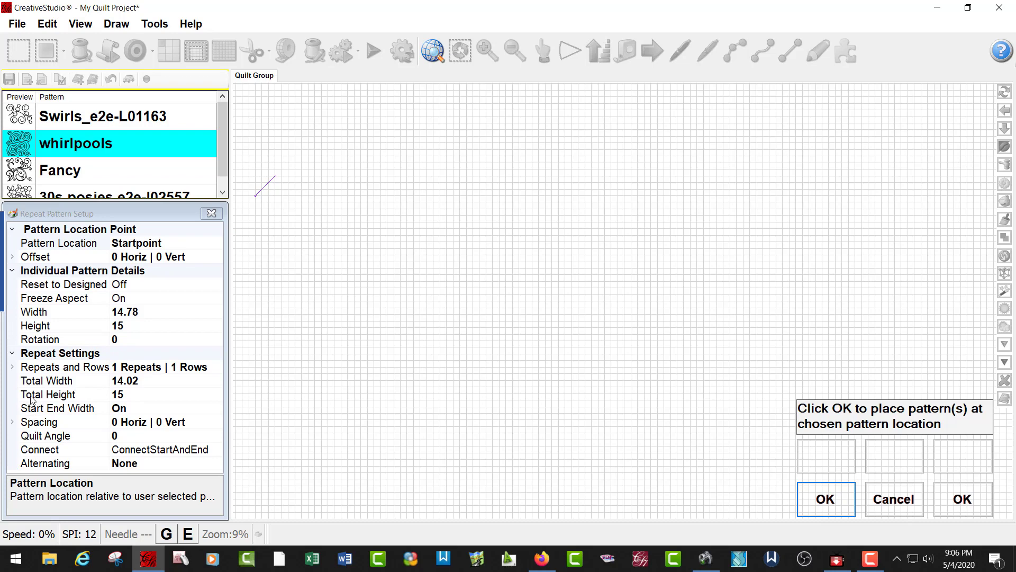
left_click(147, 384)
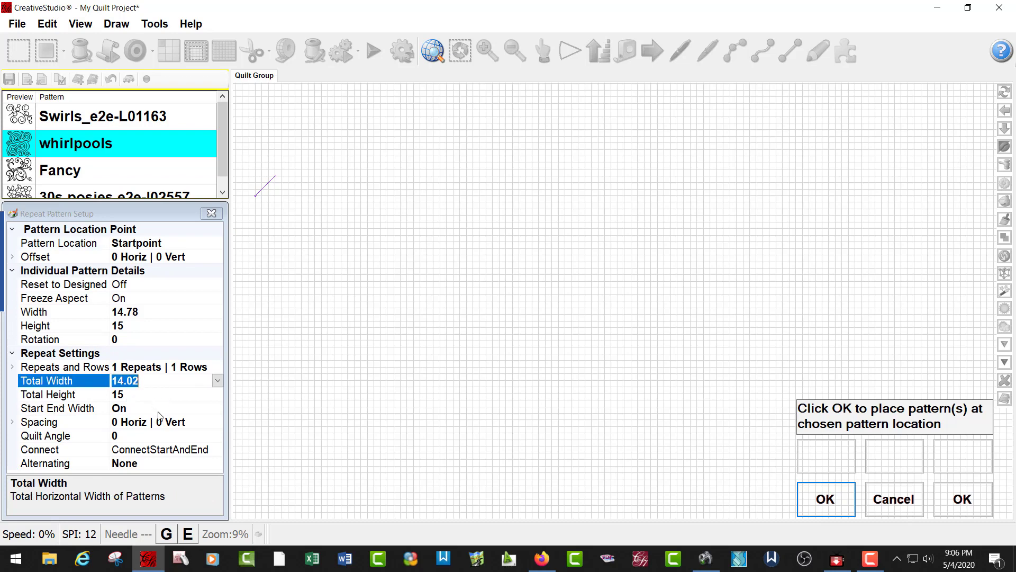
left_click(319, 449)
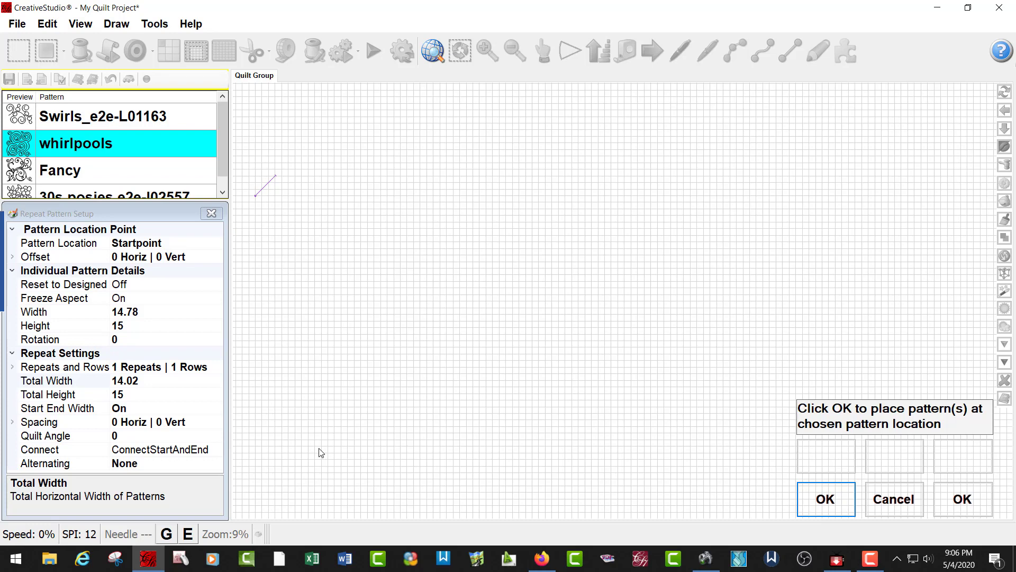
left_click(143, 382)
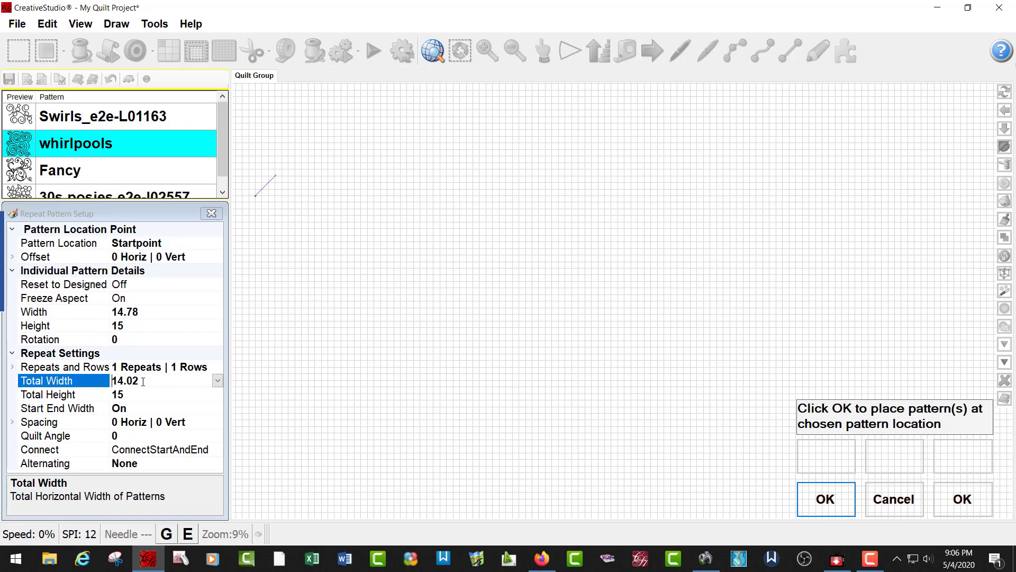
double_click(143, 382)
type("85")
Step: Set the repeat layout's total height to 95 and place the whirlpools repeats on the quilt
double_click(128, 395)
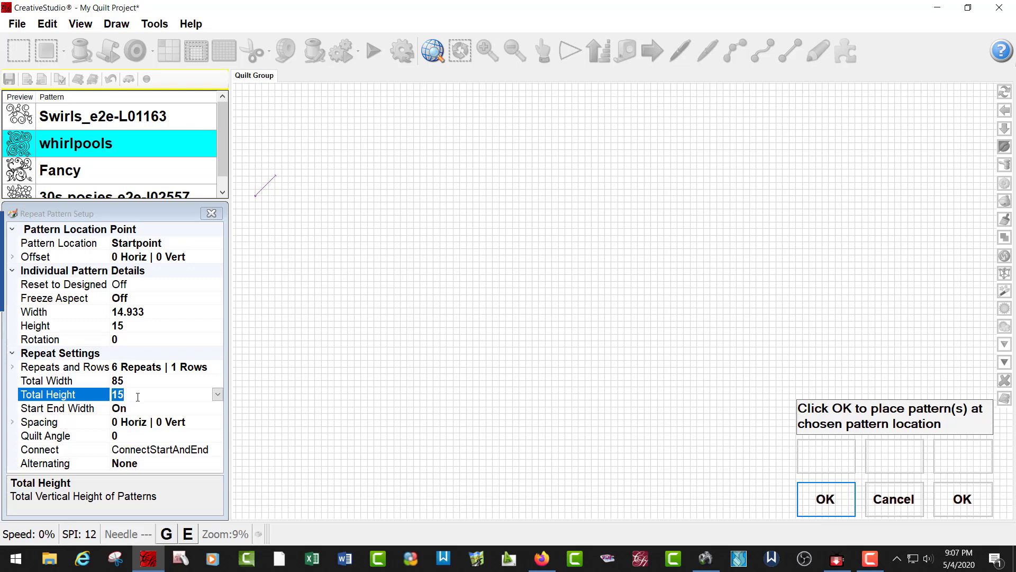
type("95")
key("Return")
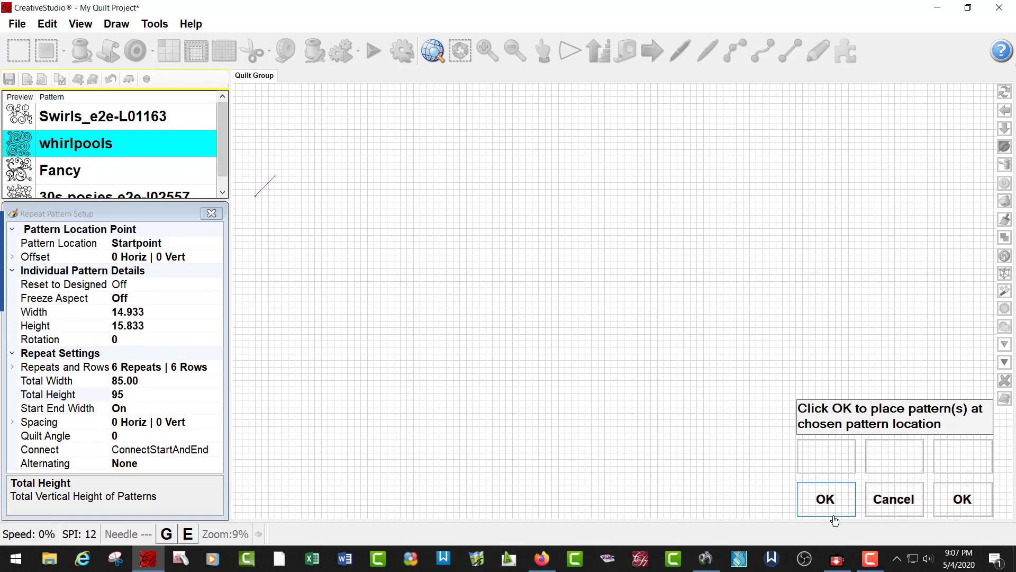
left_click(829, 502)
left_click(825, 502)
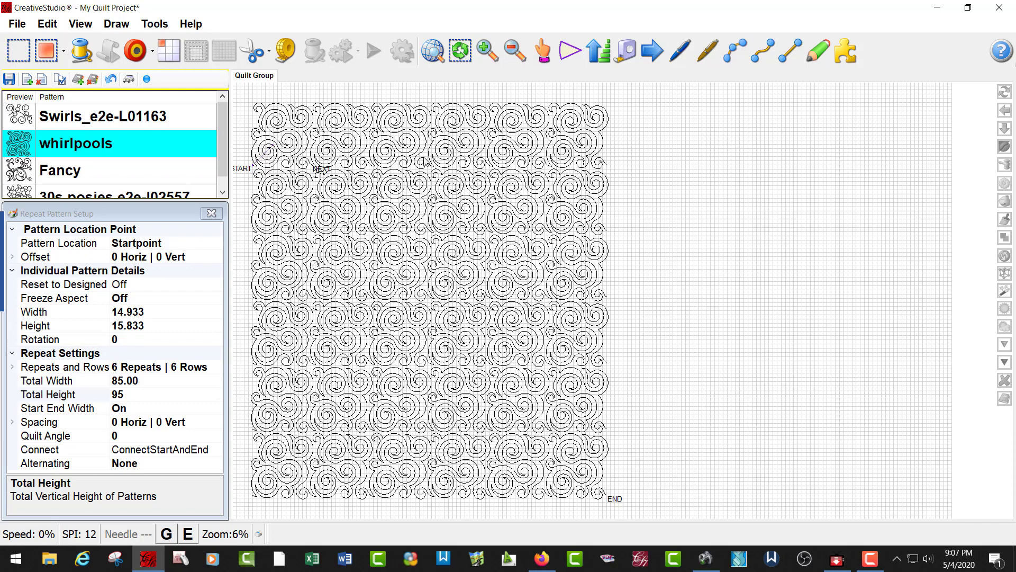
Step: Swap the pattern in the placed repeats to Swirls_e2e-L01163 and, as a second preview, to Fancy
left_click(58, 115)
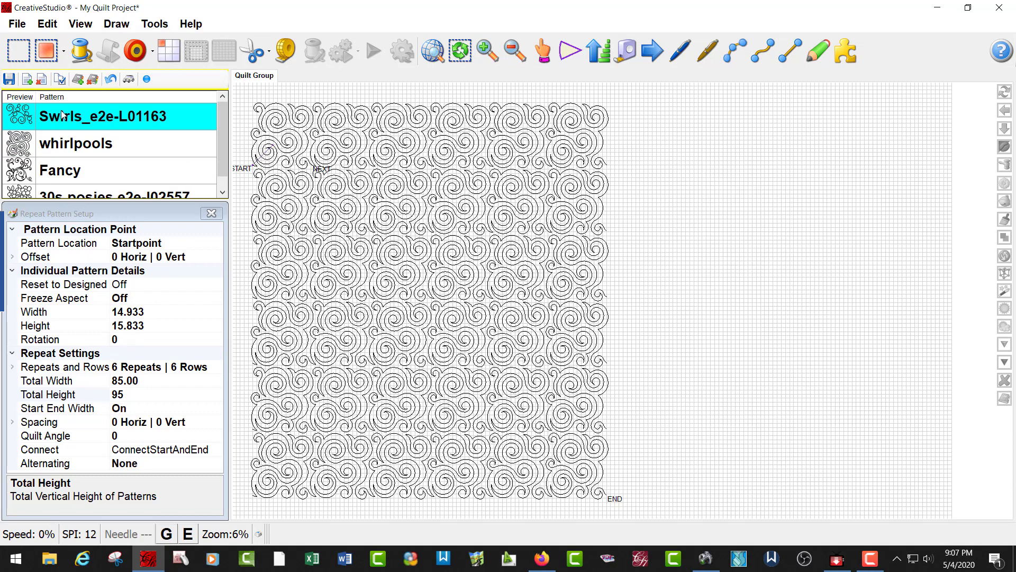
left_click(47, 52)
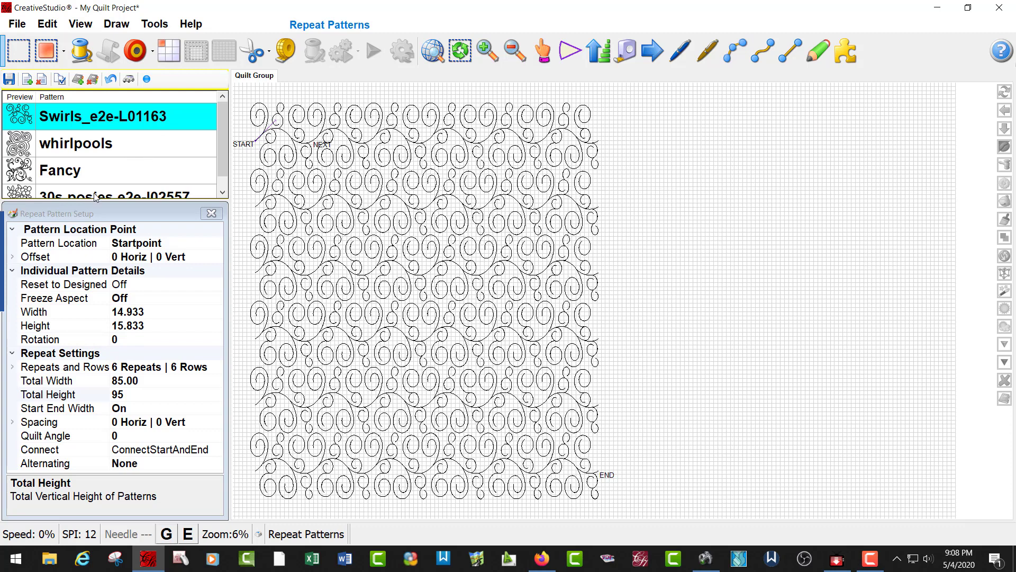
left_click(73, 174)
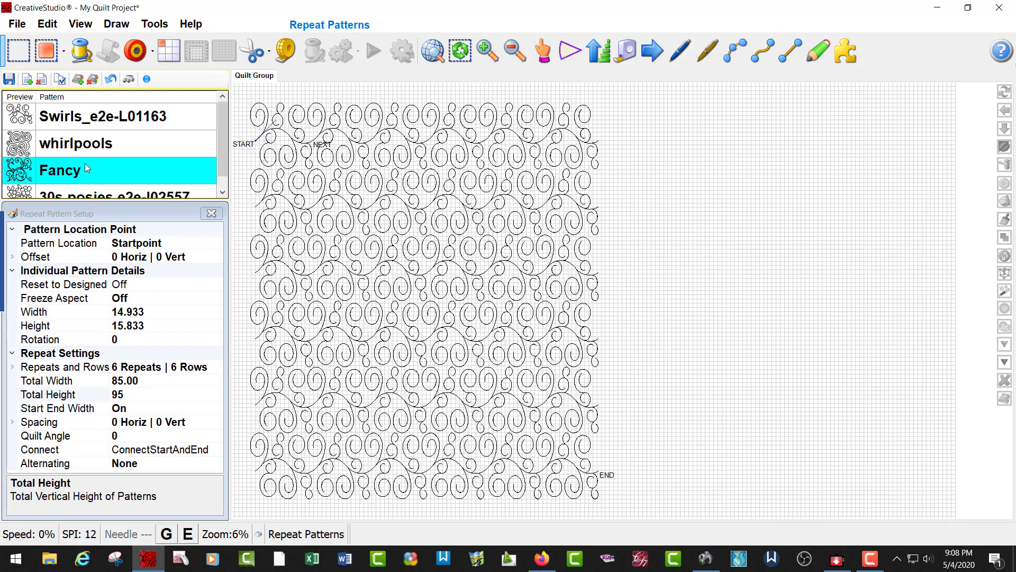
left_click(43, 50)
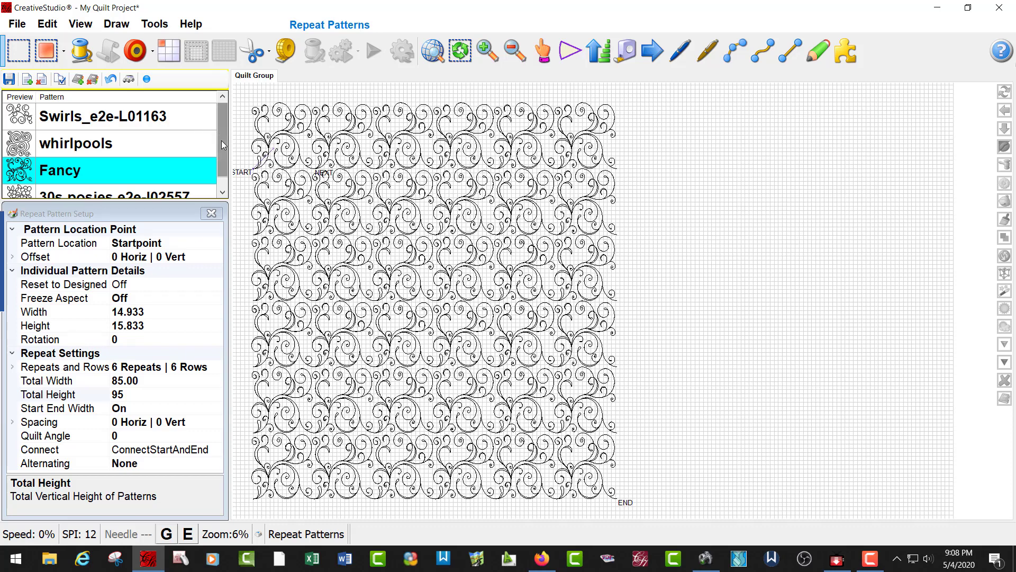
Step: Swap the pattern in the placed repeats to 30s posies e2e-l02557
left_click_drag(221, 135, 219, 153)
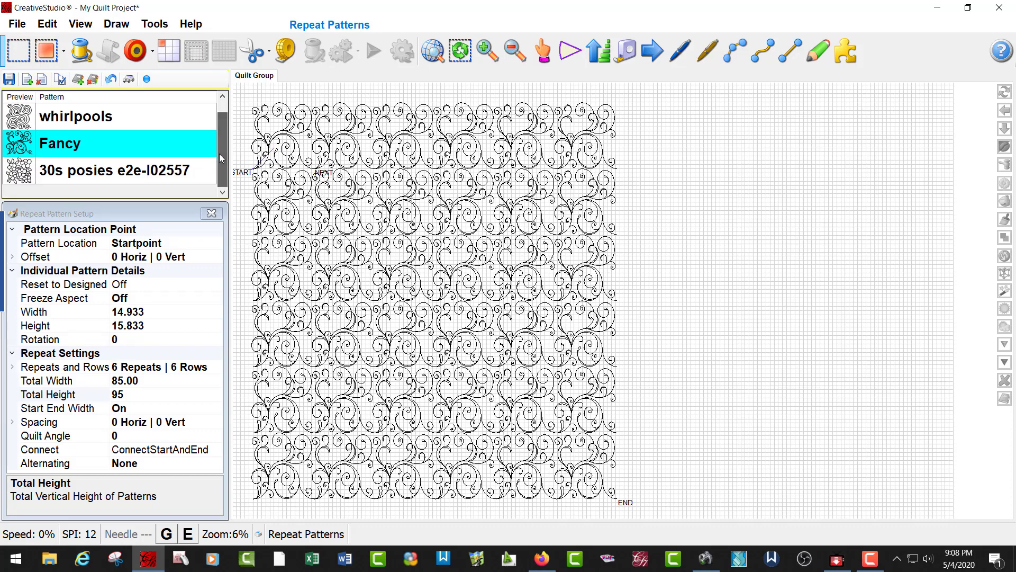
left_click(93, 175)
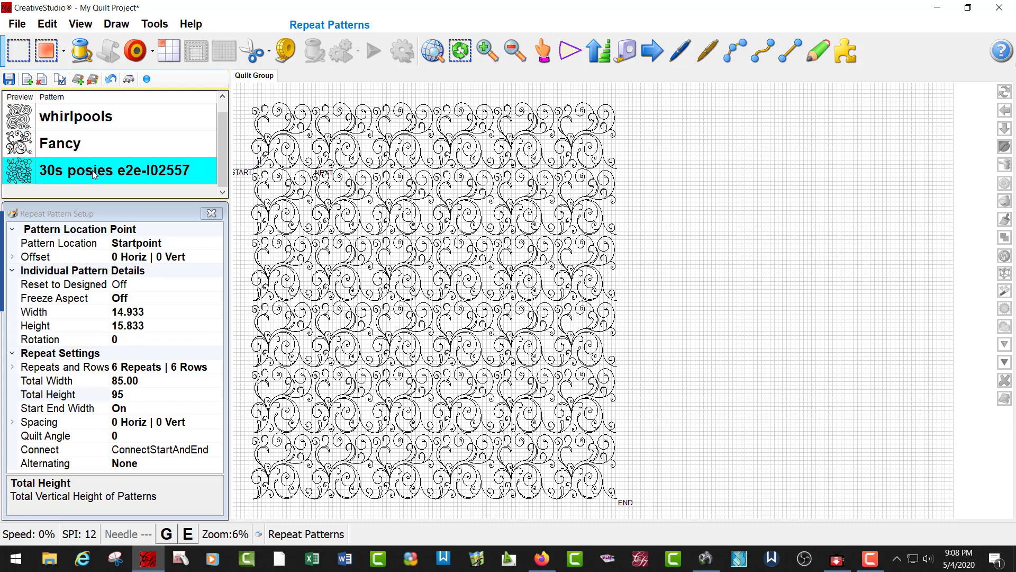
left_click(46, 51)
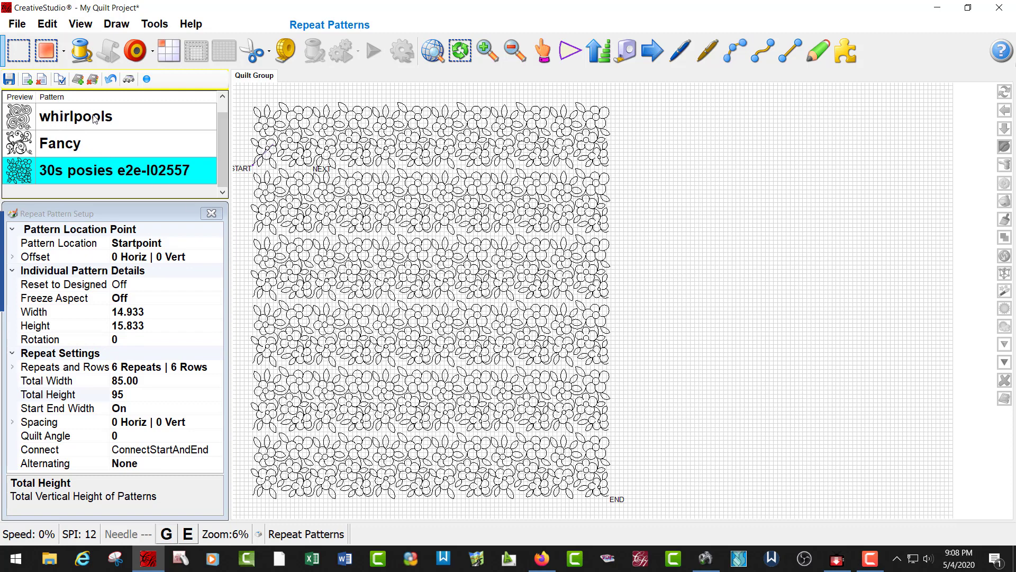
Step: Replace the 30s posies repeats with the Fancy pattern again
left_click(66, 144)
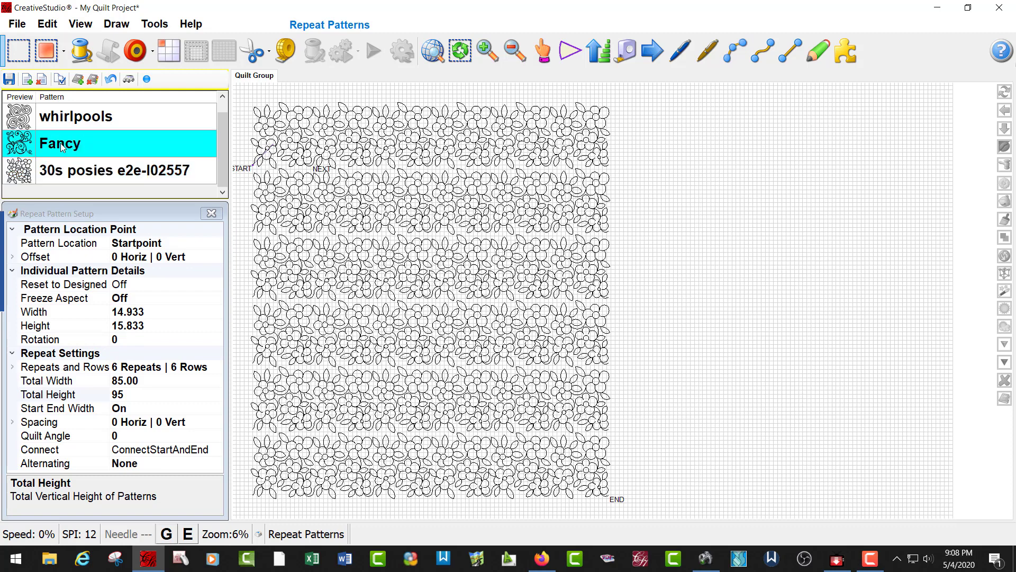
left_click(44, 30)
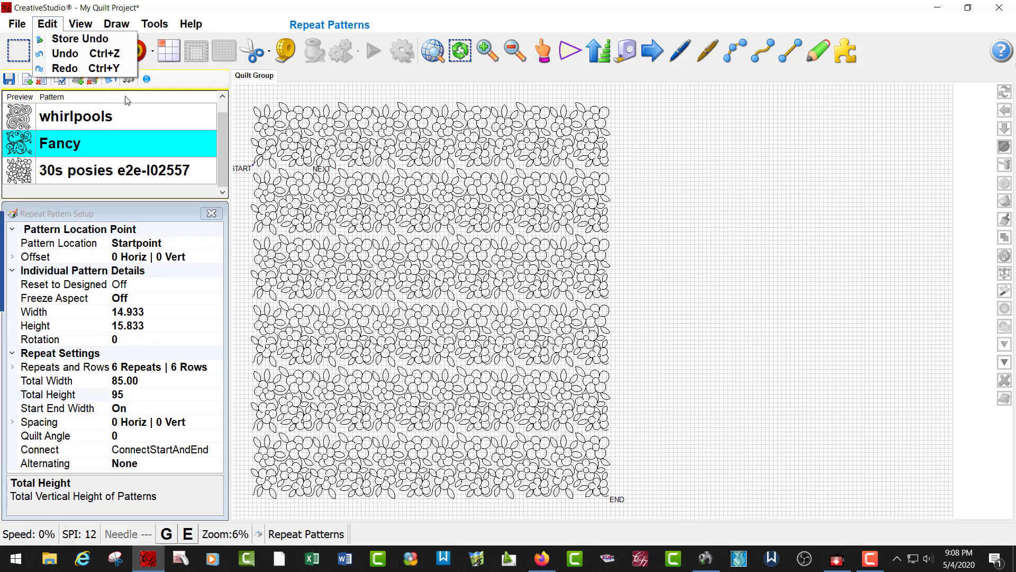
left_click(830, 161)
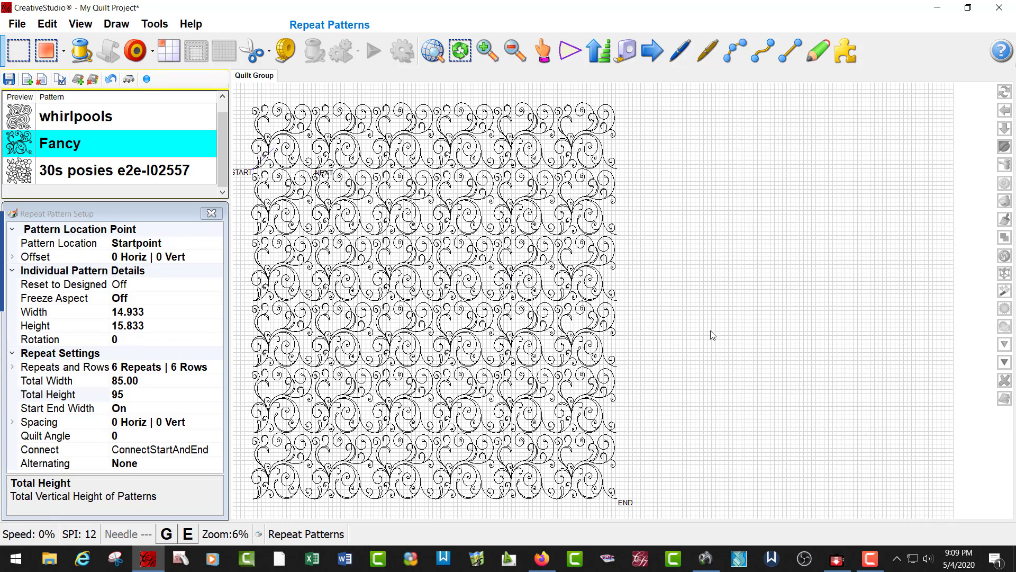
Step: Switch to the Snipping Tool and capture the whole Fancy quilt layout, including its START and END labels
scroll(741, 241, "down", 1)
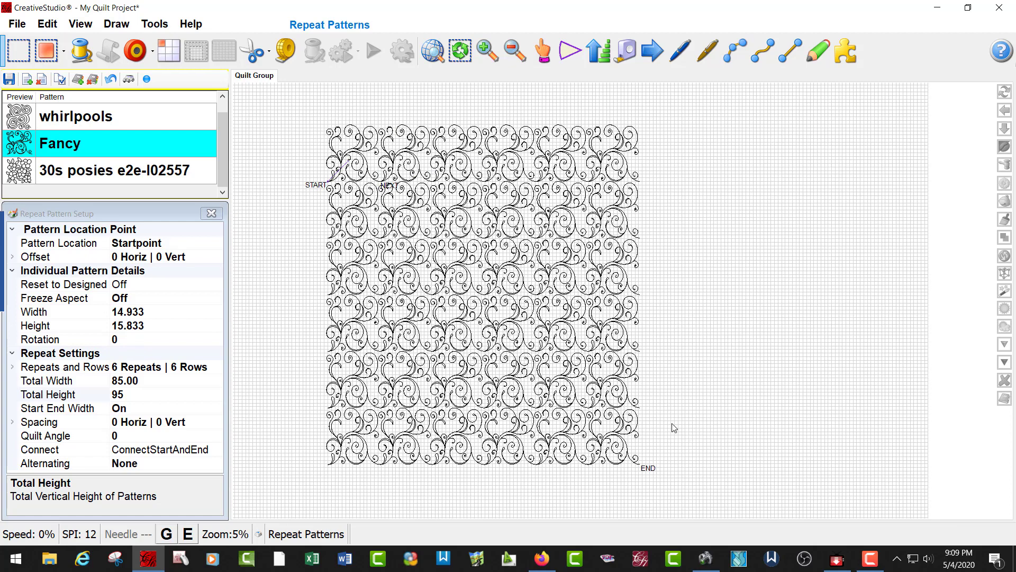
left_click(115, 558)
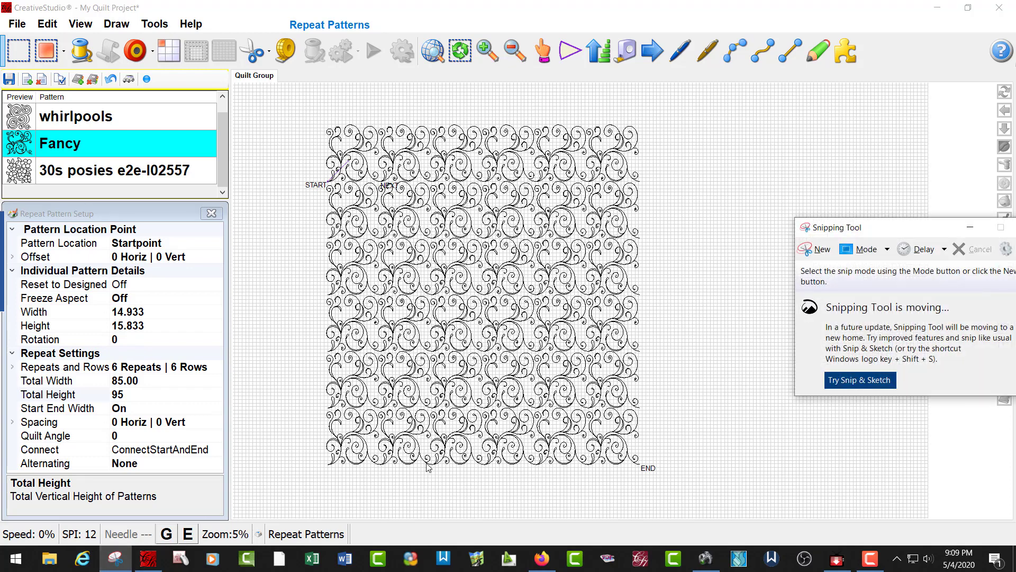
left_click(823, 249)
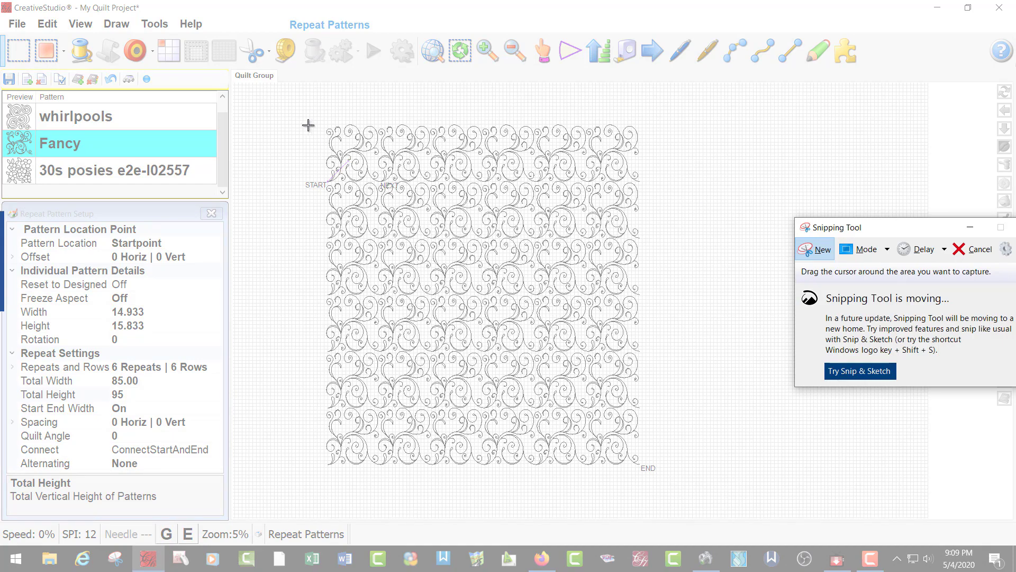
left_click_drag(299, 117, 657, 475)
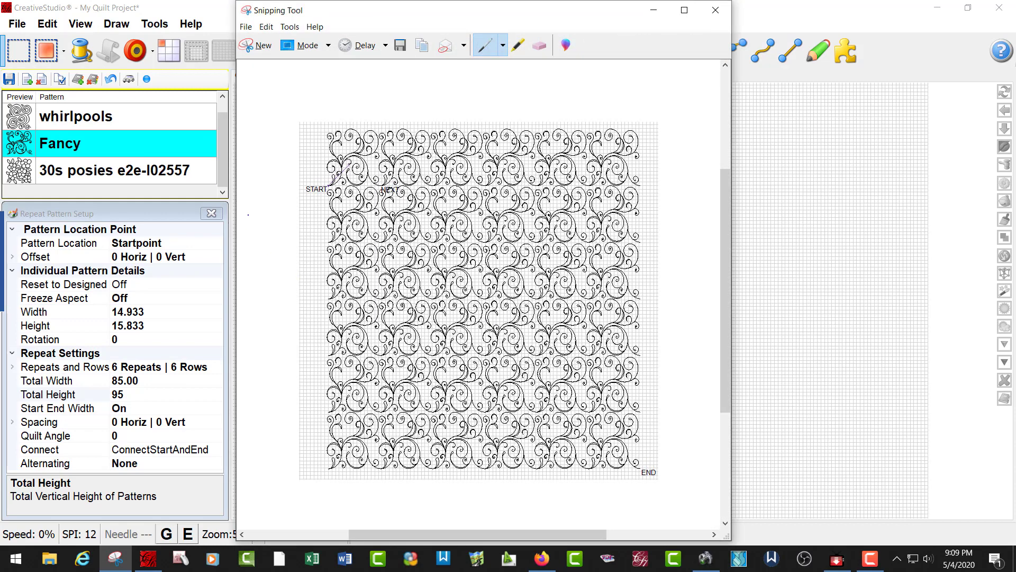
Step: Try to save the snip as a JPEG named Fancy in the Downloaded Photos folder, and close the Snipping Tool
right_click(424, 218)
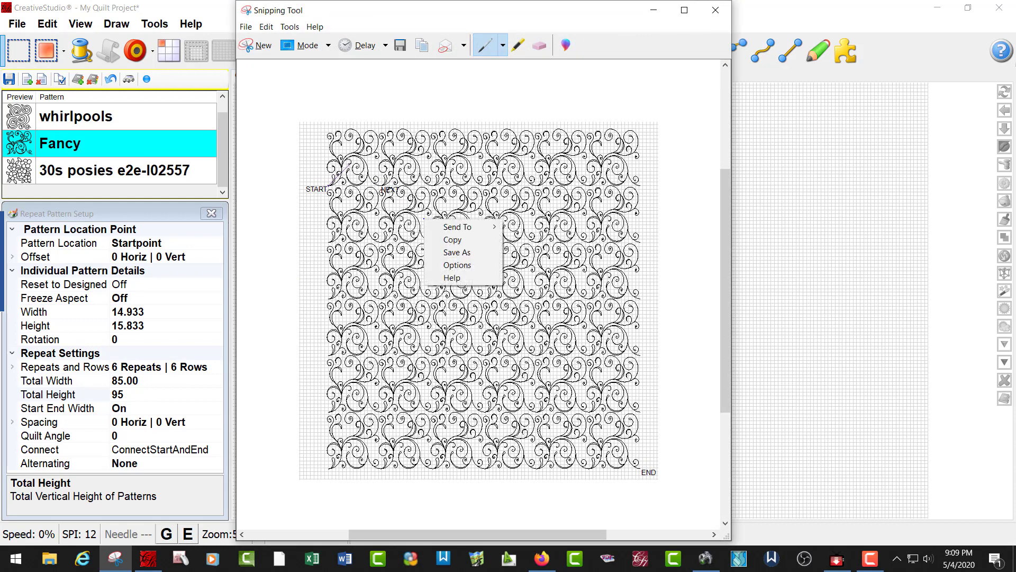
left_click(458, 253)
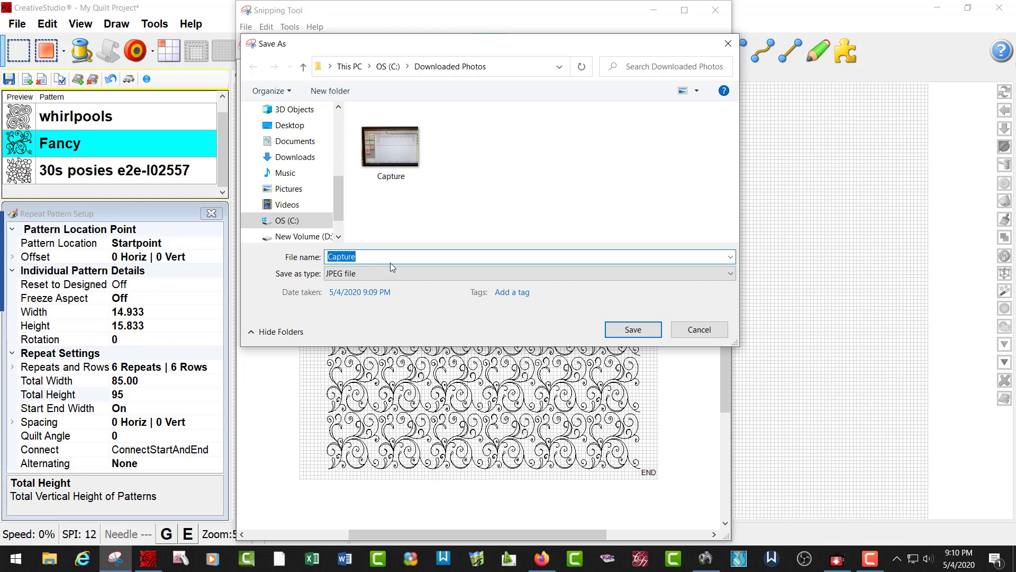
type("Fancy")
left_click(700, 329)
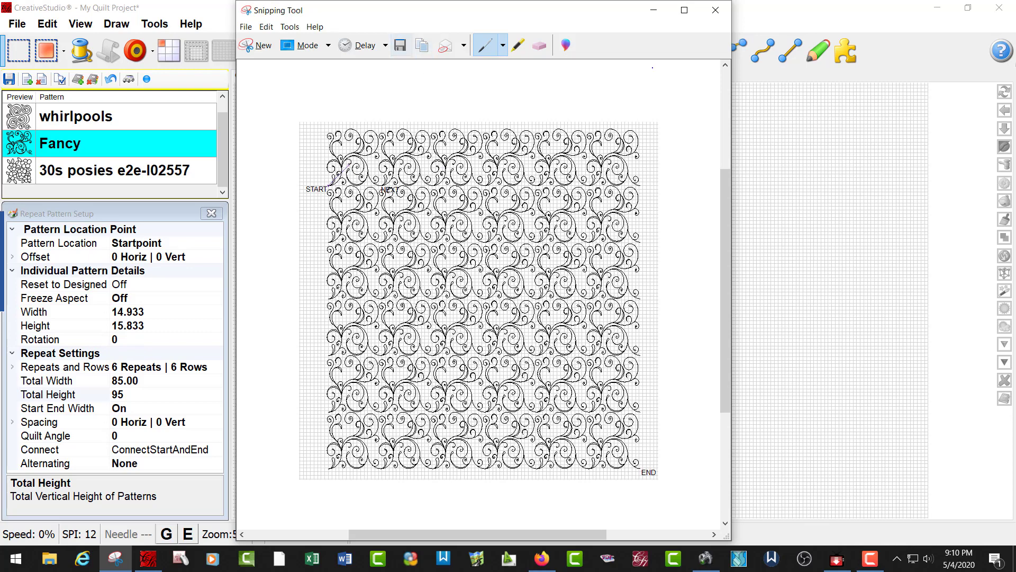
left_click(715, 10)
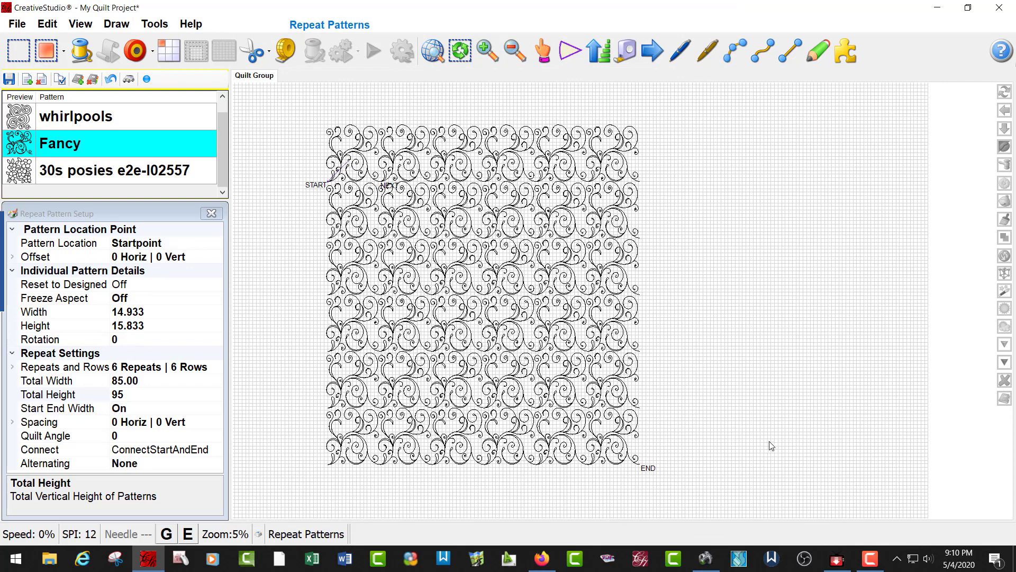